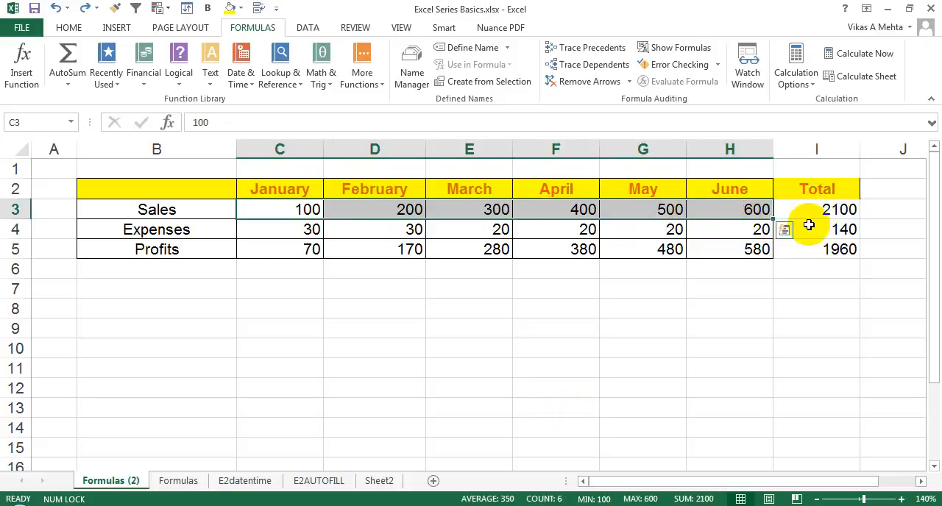
Total the Expenses row in cell I4 by adding each month's cell individually with =C4+D4+E4+F4+G4+H4
{"action": "left_click", "coordinate": [808, 226]}
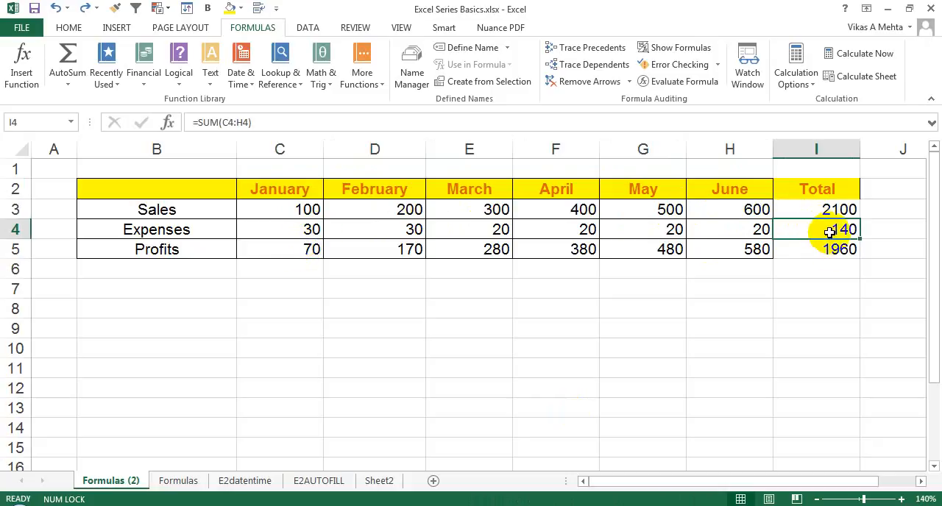
{"action": "type", "text": "="}
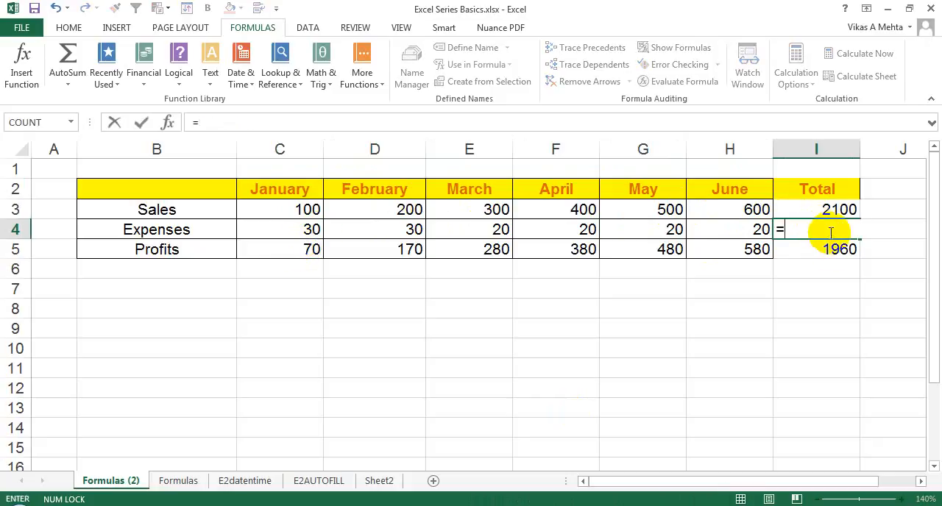
{"action": "left_click", "coordinate": [310, 229]}
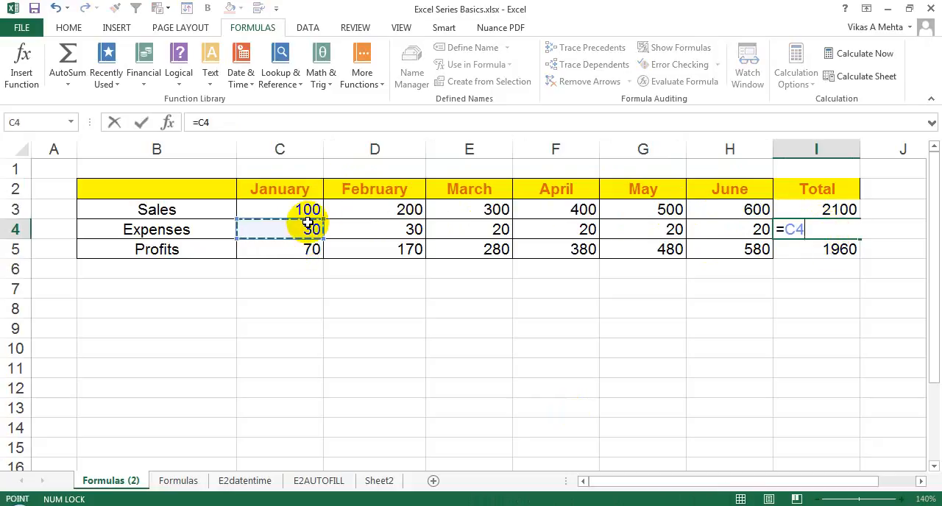
{"action": "type", "text": "+"}
{"action": "left_click", "coordinate": [360, 224]}
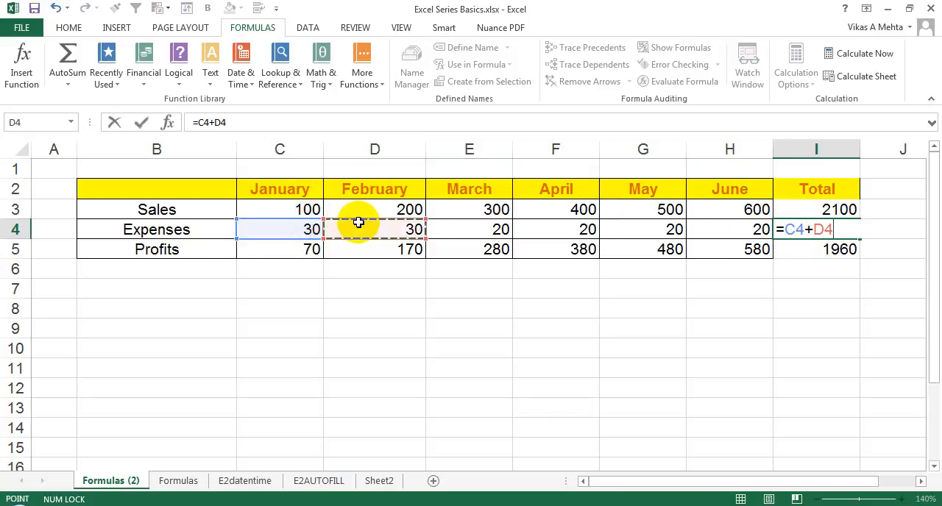
{"action": "type", "text": "+"}
{"action": "left_click", "coordinate": [469, 229]}
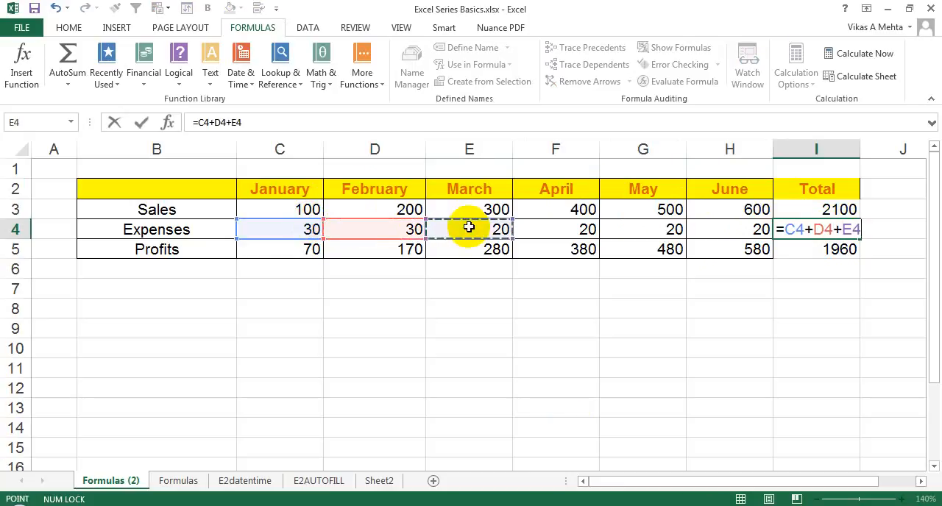
{"action": "type", "text": "+"}
{"action": "left_click", "coordinate": [552, 229]}
{"action": "type", "text": "+"}
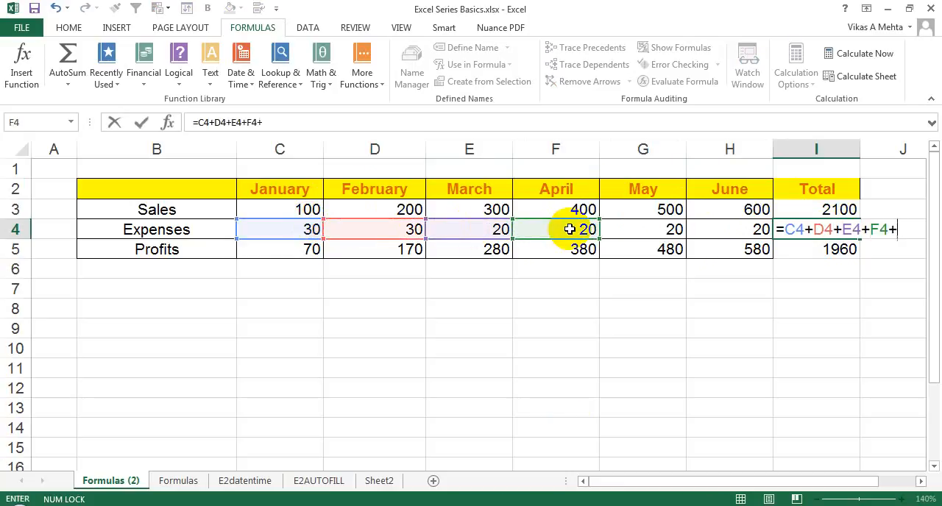
{"action": "left_click", "coordinate": [629, 228]}
{"action": "type", "text": "+"}
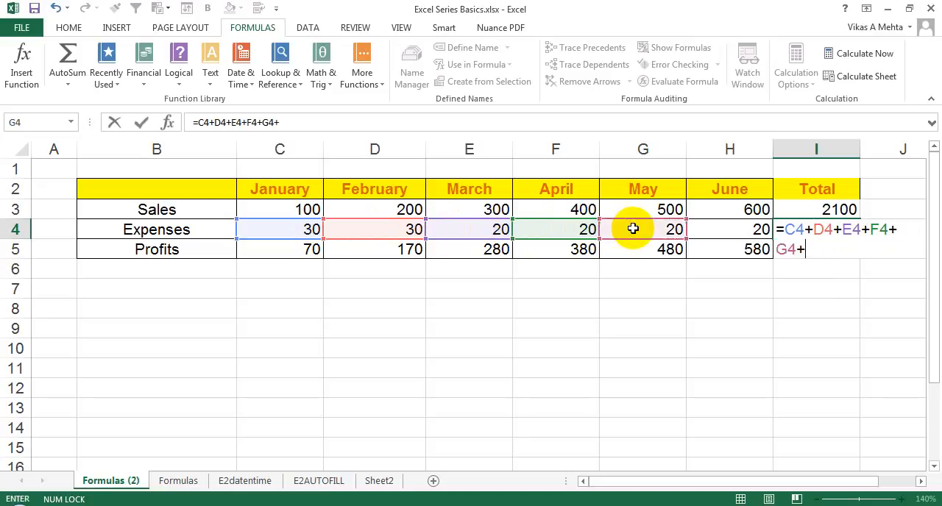
{"action": "left_click", "coordinate": [716, 229]}
{"action": "key", "text": "Return"}
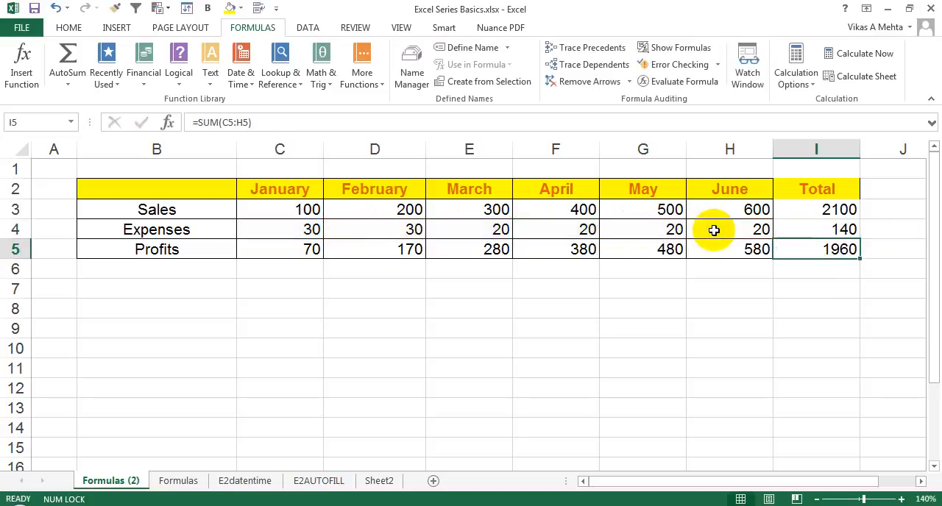
Replace the Expenses total in cell I4 with the range formula =SUM(C4:H4)
{"action": "left_click", "coordinate": [808, 230]}
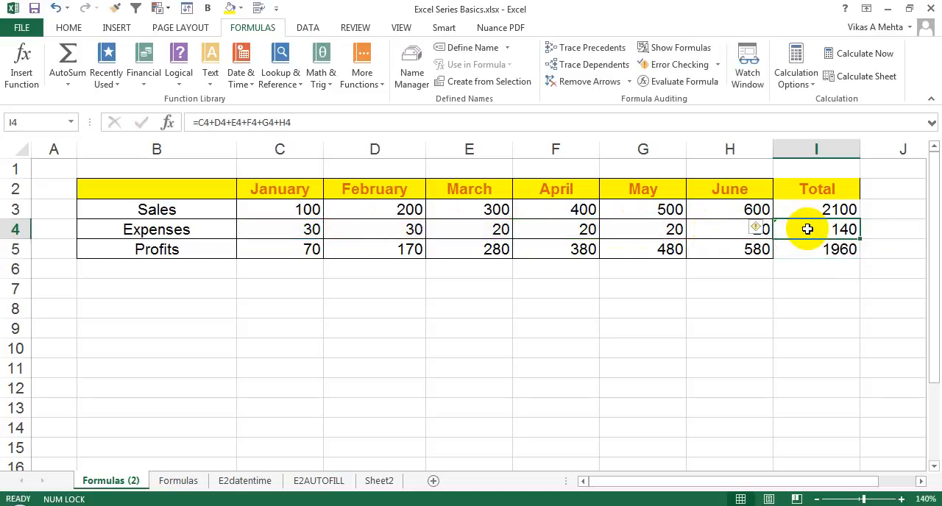
{"action": "type", "text": "=SUM"}
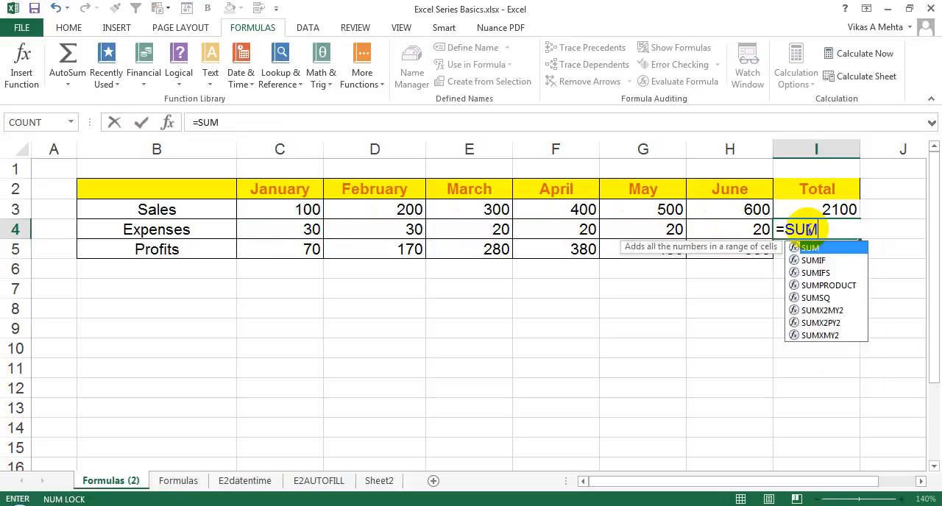
{"action": "type", "text": "("}
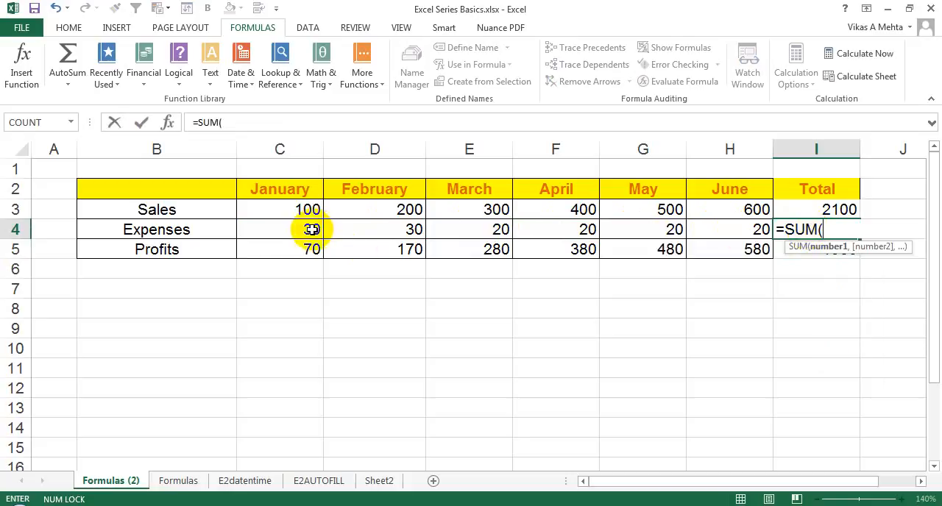
{"action": "left_click_drag", "start_coordinate": [306, 229], "coordinate": [740, 234]}
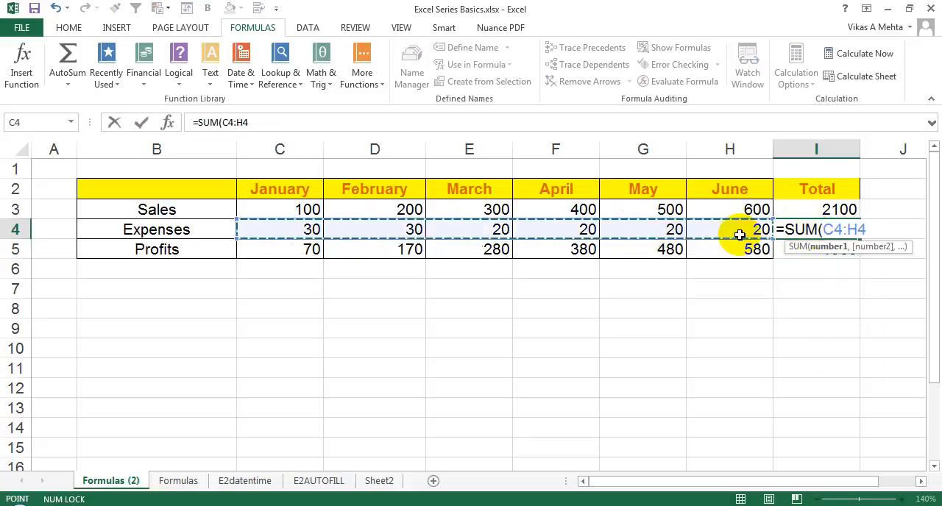
{"action": "type", "text": ")"}
{"action": "key", "text": "Return"}
{"action": "left_click", "coordinate": [740, 235]}
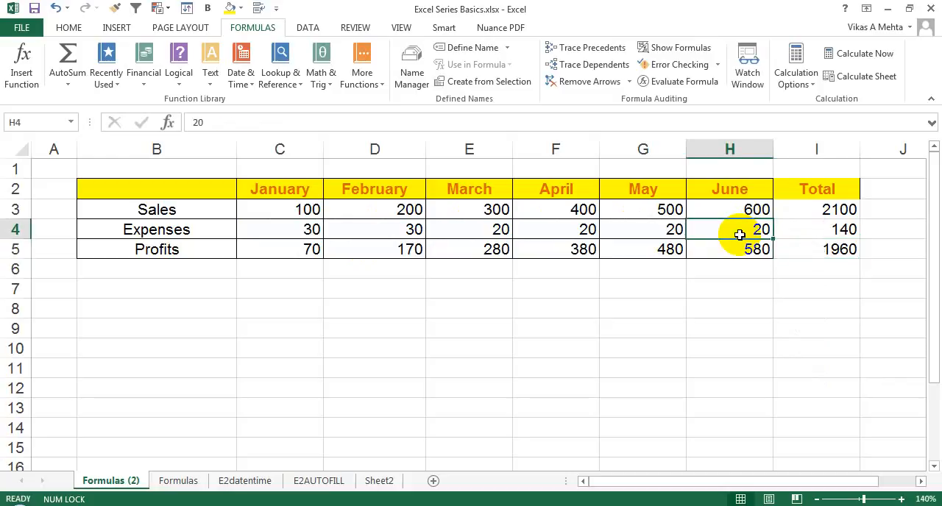
{"action": "left_click", "coordinate": [825, 230]}
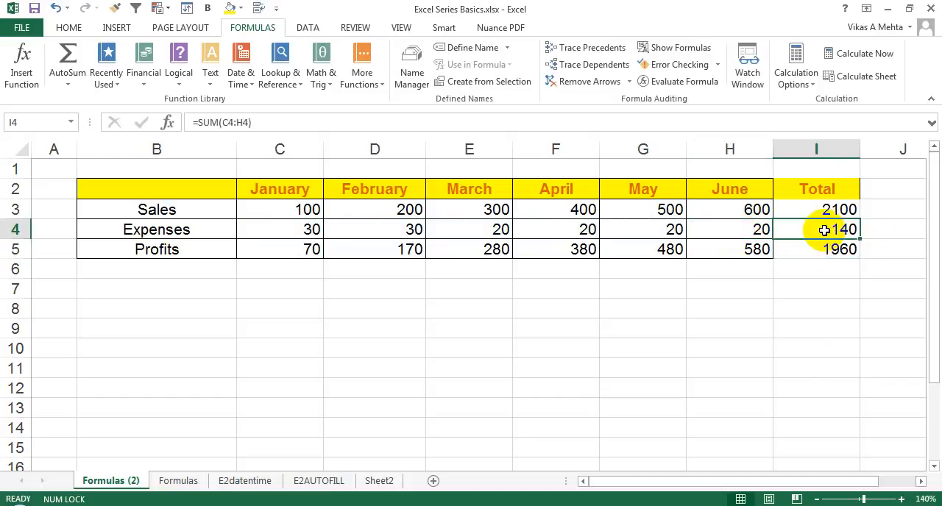
Label a new row YTD in cell B6, directly below Profits
{"action": "left_click", "coordinate": [248, 269]}
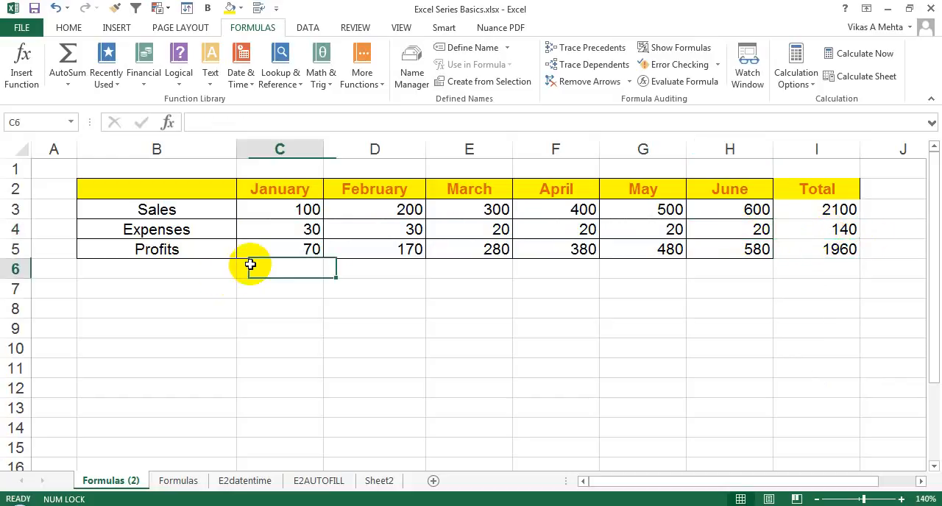
{"action": "left_click", "coordinate": [189, 268]}
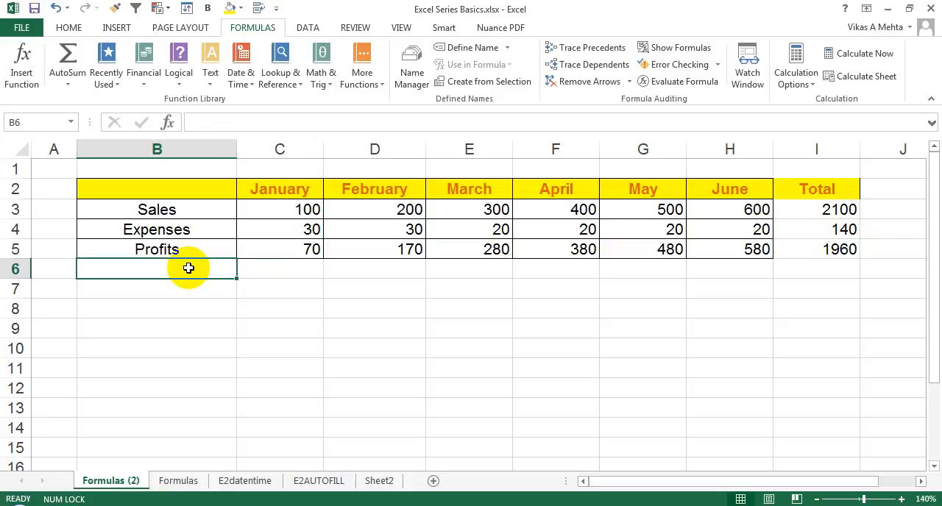
{"action": "type", "text": "t"}
{"action": "key", "text": "BackSpace"}
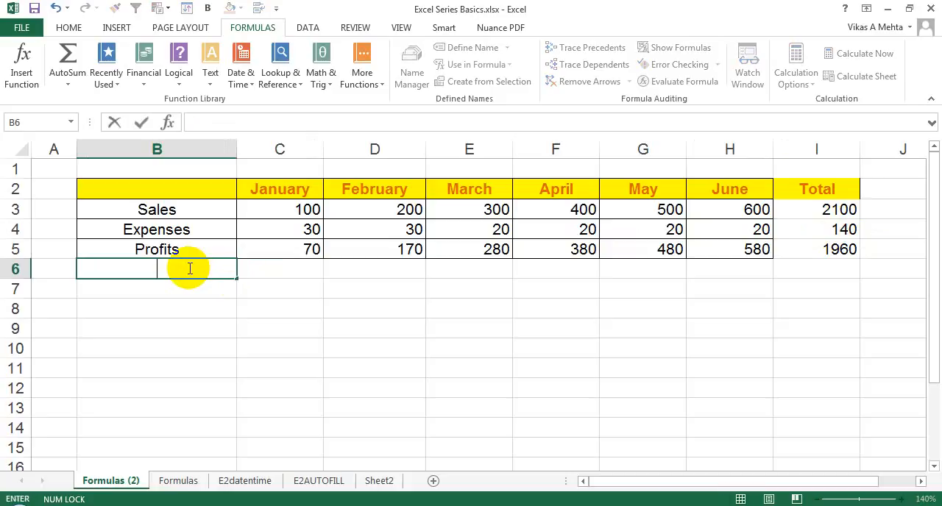
{"action": "type", "text": "YTD"}
{"action": "key", "text": "Return"}
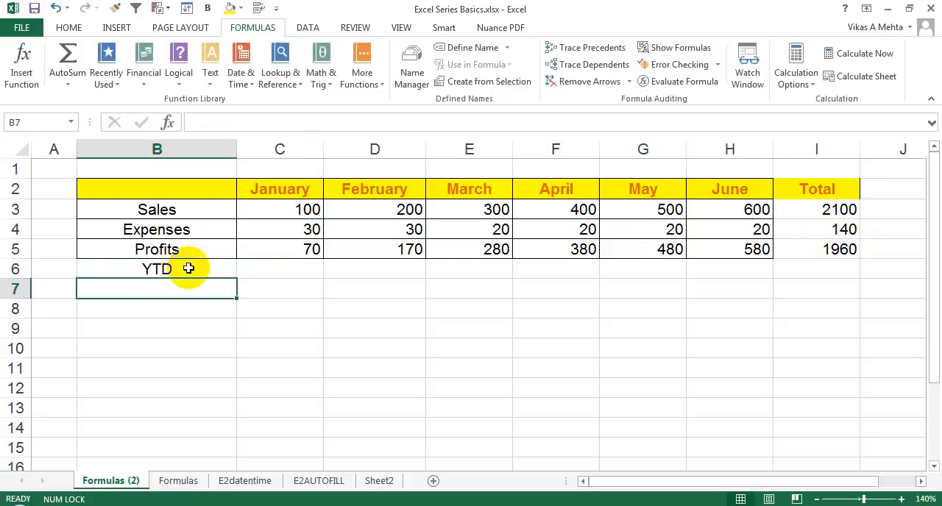
Set the January expenses in cell C4 to 20
{"action": "left_click", "coordinate": [188, 268]}
{"action": "key", "text": "Right"}
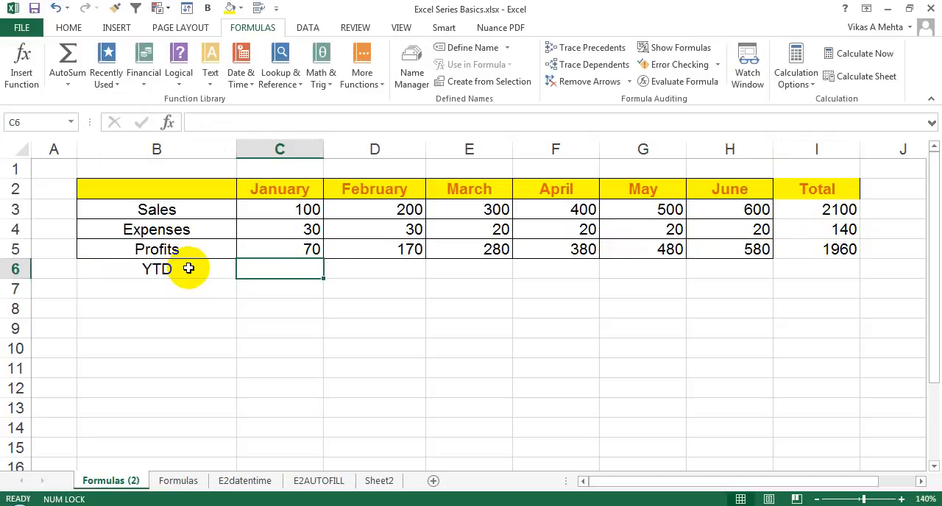
{"action": "left_click", "coordinate": [311, 249]}
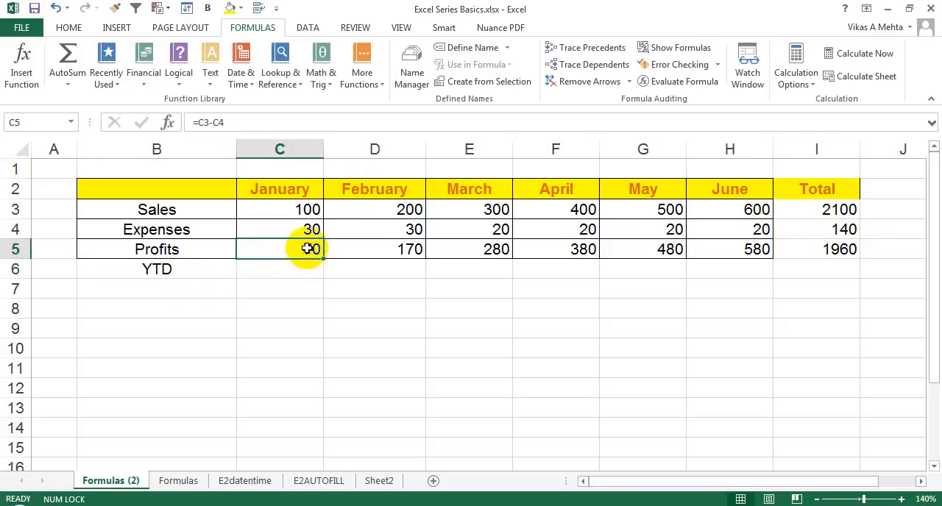
{"action": "left_click", "coordinate": [300, 230]}
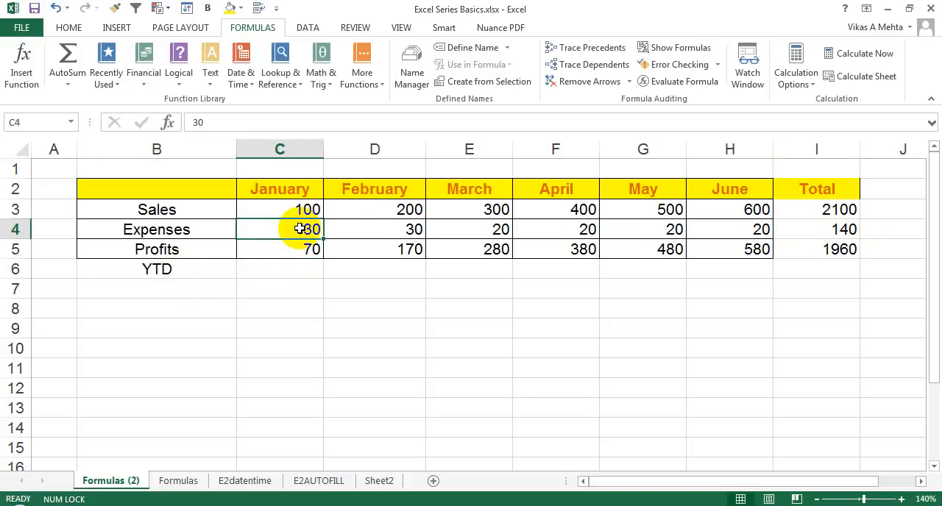
{"action": "type", "text": "20"}
{"action": "key", "text": "Return"}
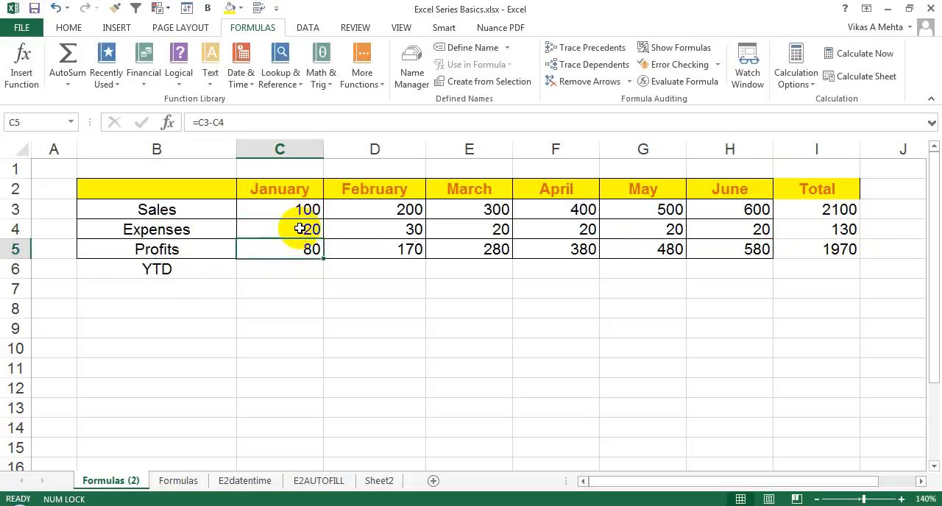
Link January's YTD cell C6 to the January profit with the formula =C5
{"action": "left_click", "coordinate": [284, 267]}
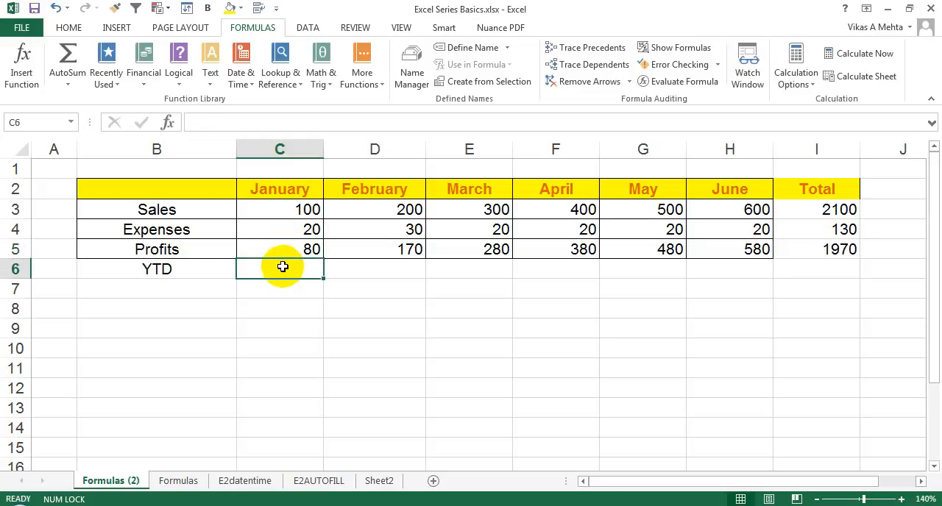
{"action": "type", "text": "="}
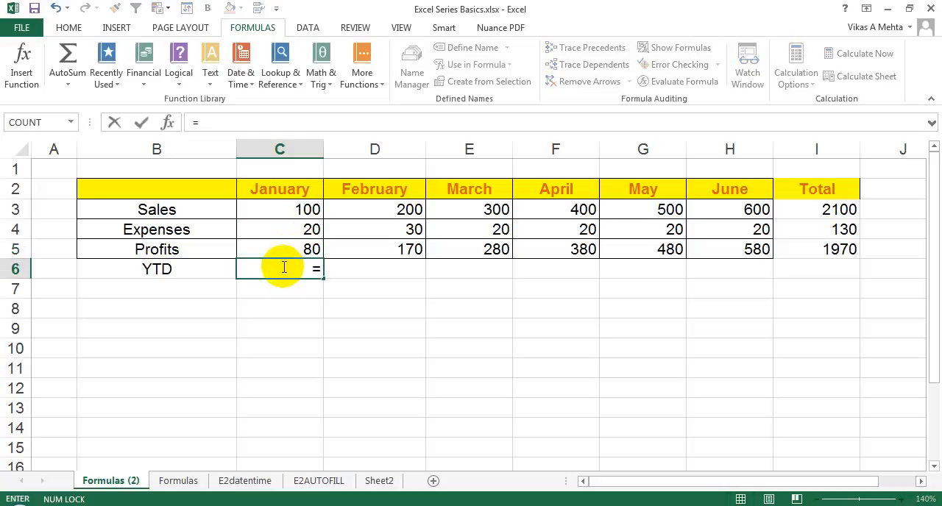
{"action": "key", "text": "Up"}
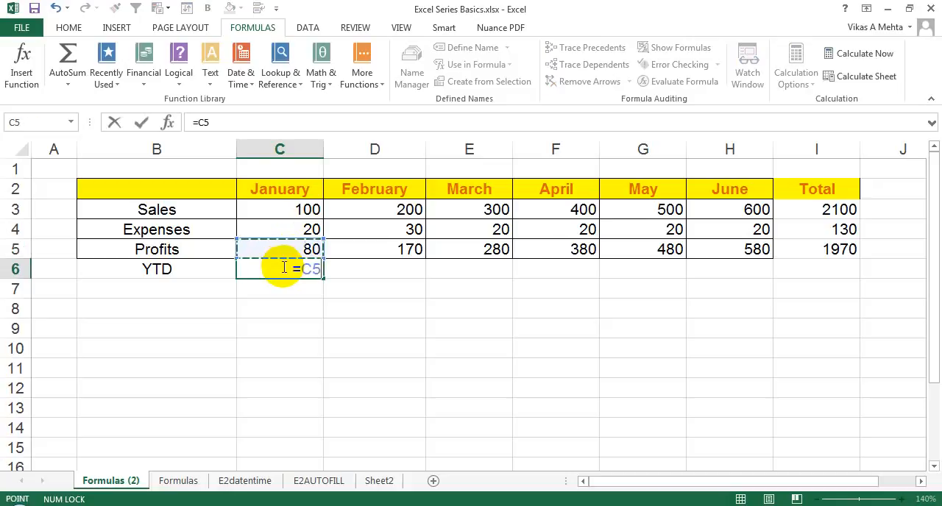
{"action": "key", "text": "Return"}
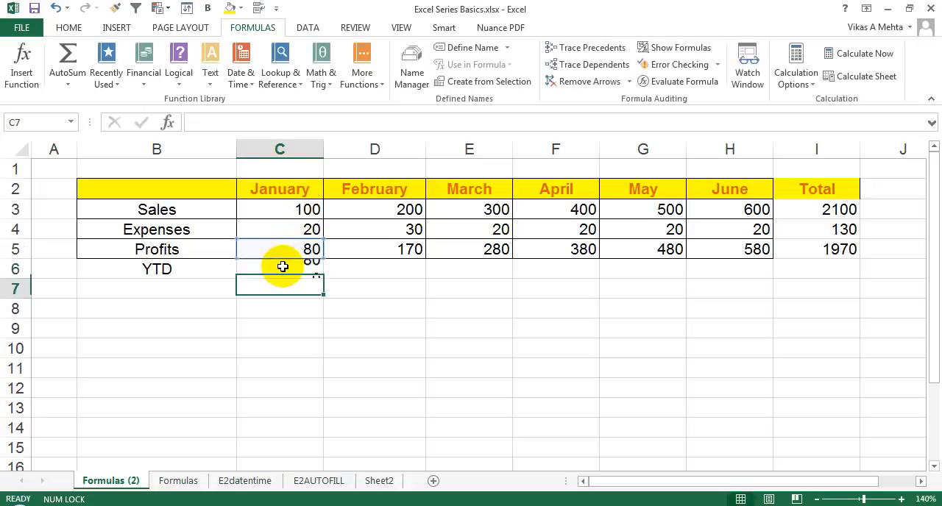
Calculate February's YTD profit in cell D6 by adding the January and February profits with =C5+D5
{"action": "left_click", "coordinate": [363, 263]}
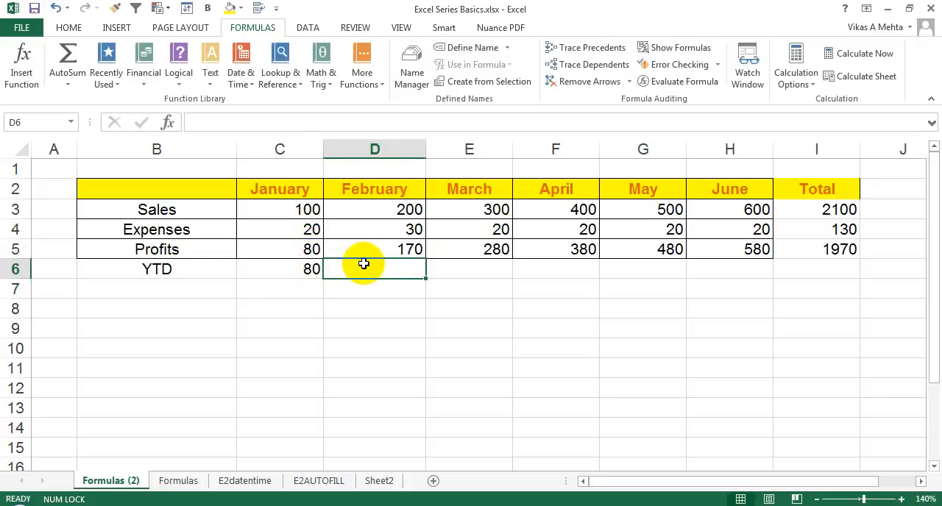
{"action": "left_click", "coordinate": [401, 247]}
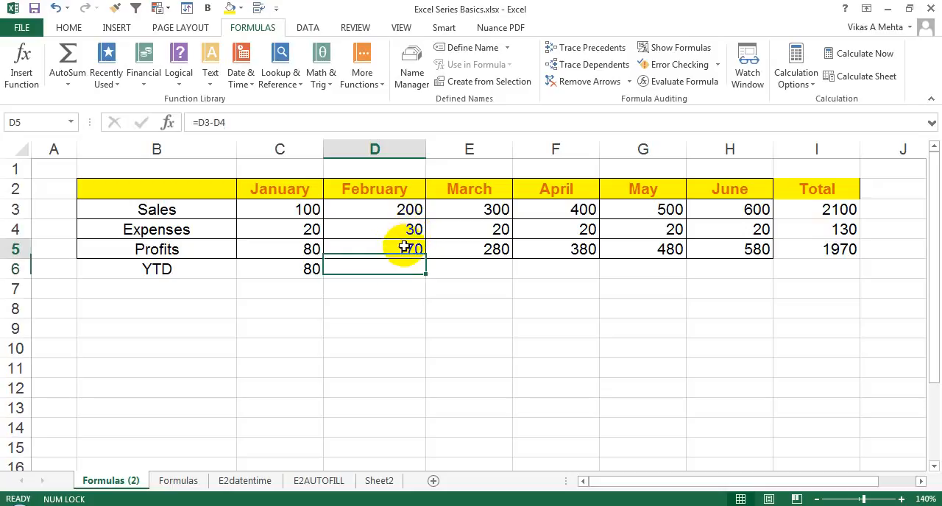
{"action": "left_click", "coordinate": [306, 255]}
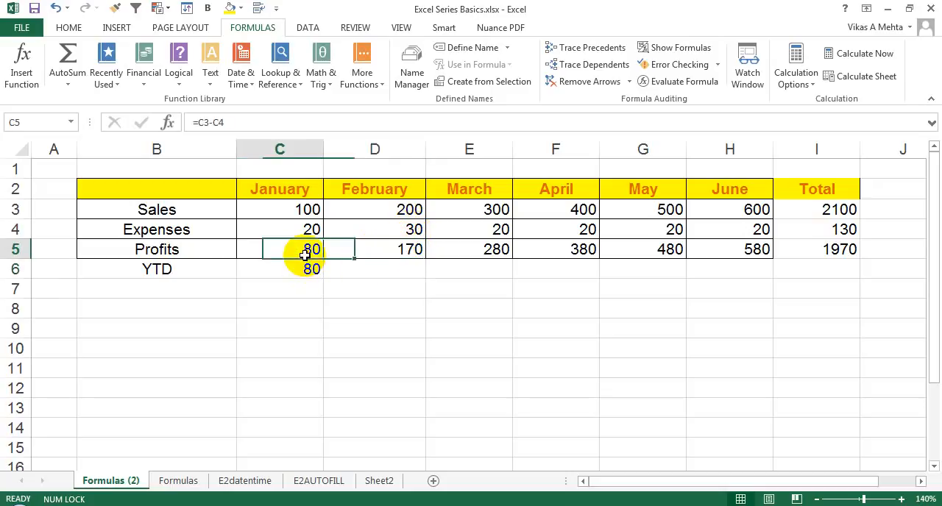
{"action": "left_click", "coordinate": [381, 265]}
{"action": "type", "text": "="}
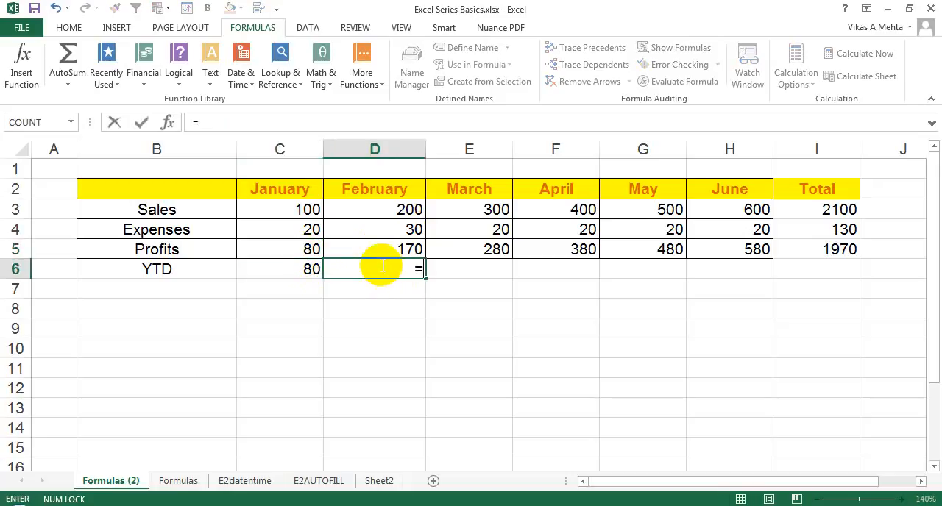
{"action": "left_click", "coordinate": [297, 249]}
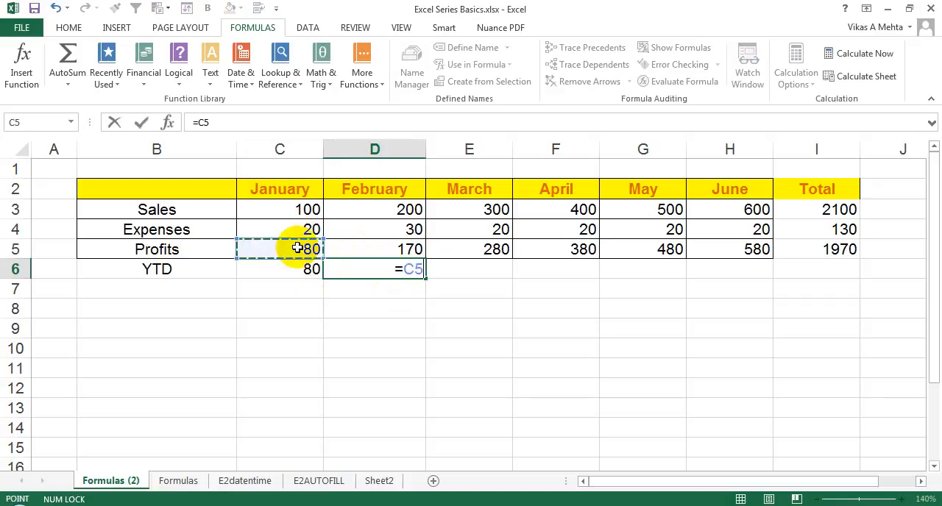
{"action": "type", "text": "+"}
{"action": "left_click", "coordinate": [362, 249]}
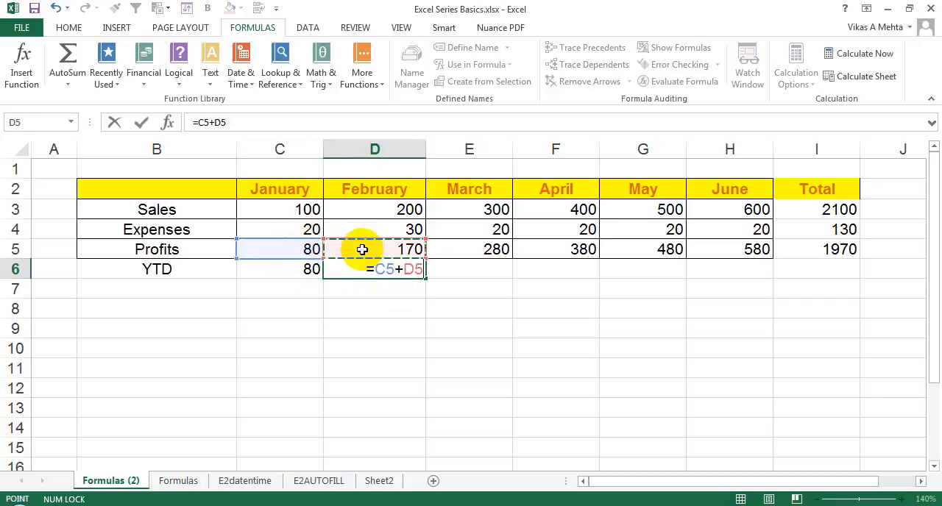
{"action": "key", "text": "Return"}
{"action": "left_click", "coordinate": [408, 271]}
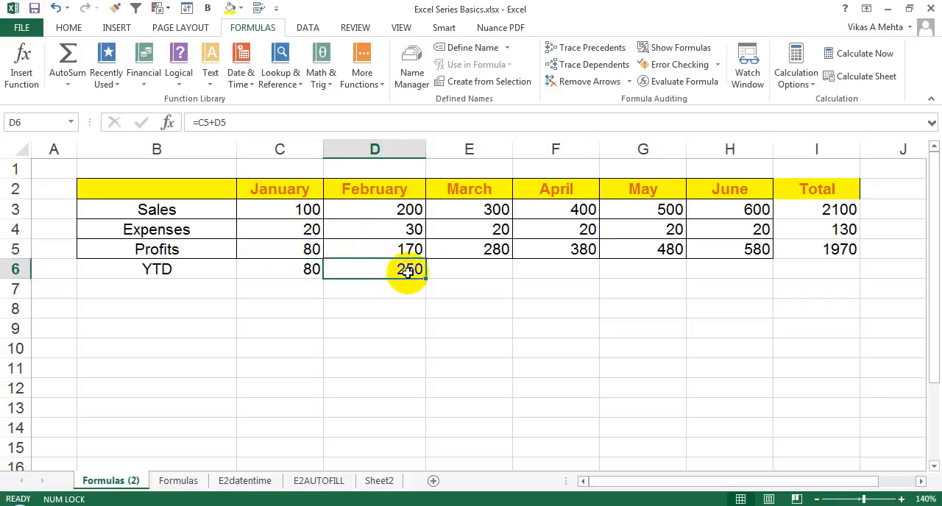
Examine which monthly profits in row 5 the YTD cells for March through June have to accumulate
{"action": "left_click", "coordinate": [456, 267]}
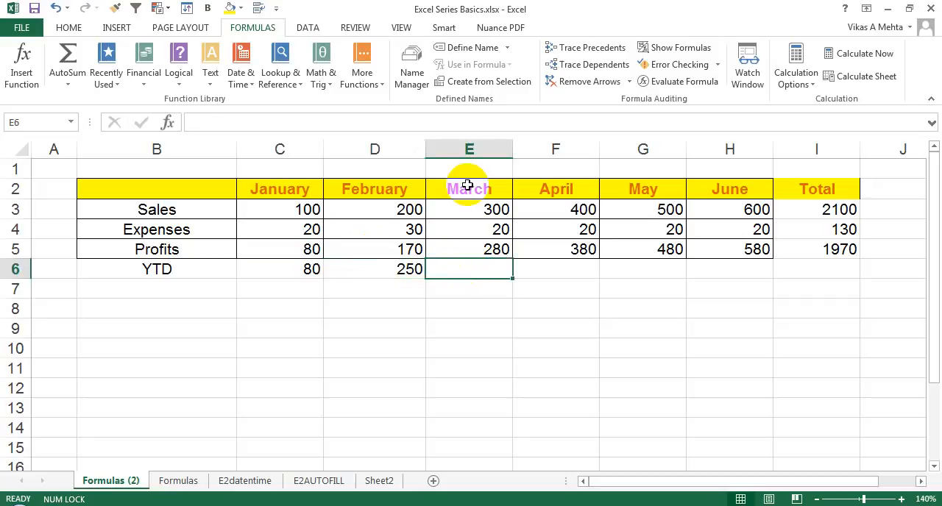
{"action": "left_click_drag", "start_coordinate": [303, 250], "coordinate": [445, 247]}
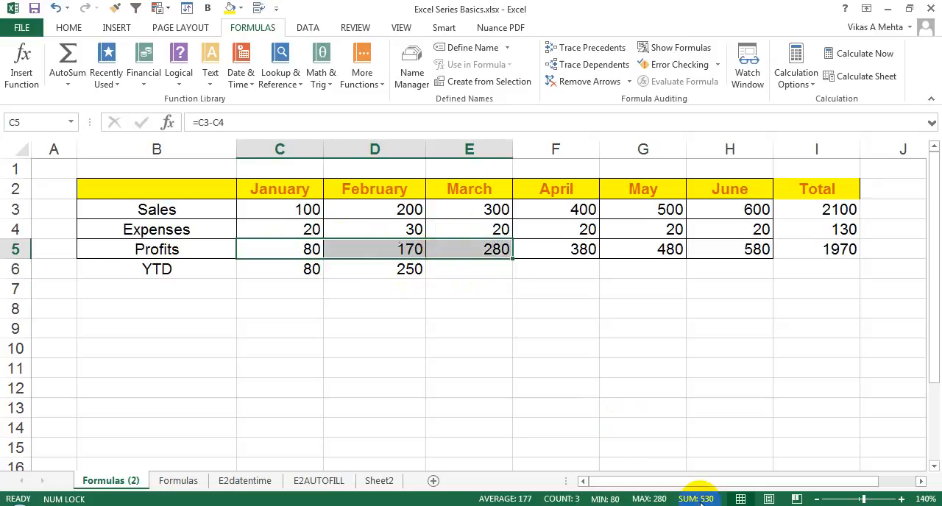
{"action": "left_click", "coordinate": [451, 251]}
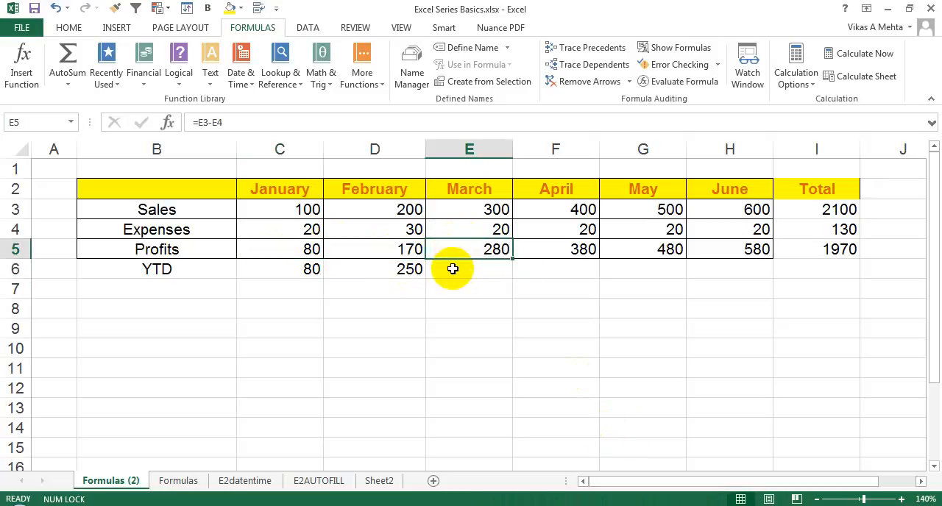
{"action": "left_click", "coordinate": [458, 268]}
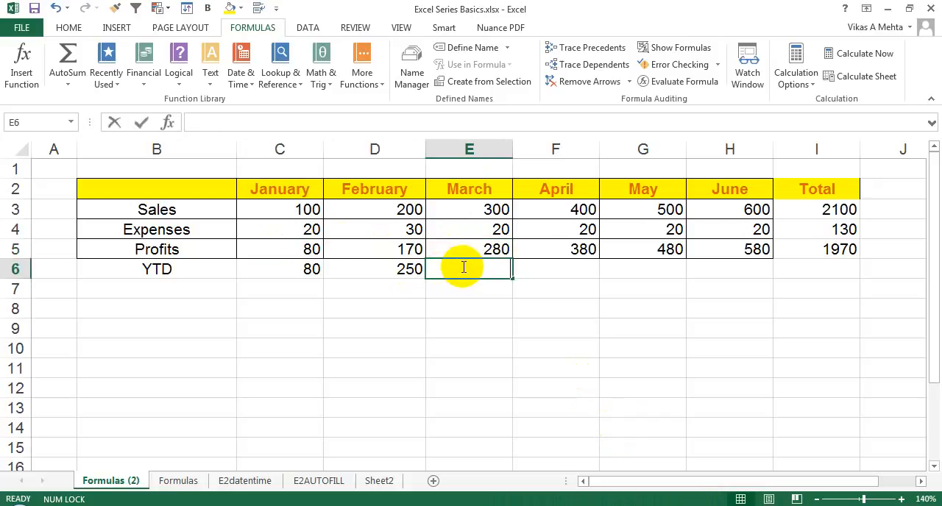
{"action": "left_click", "coordinate": [754, 268]}
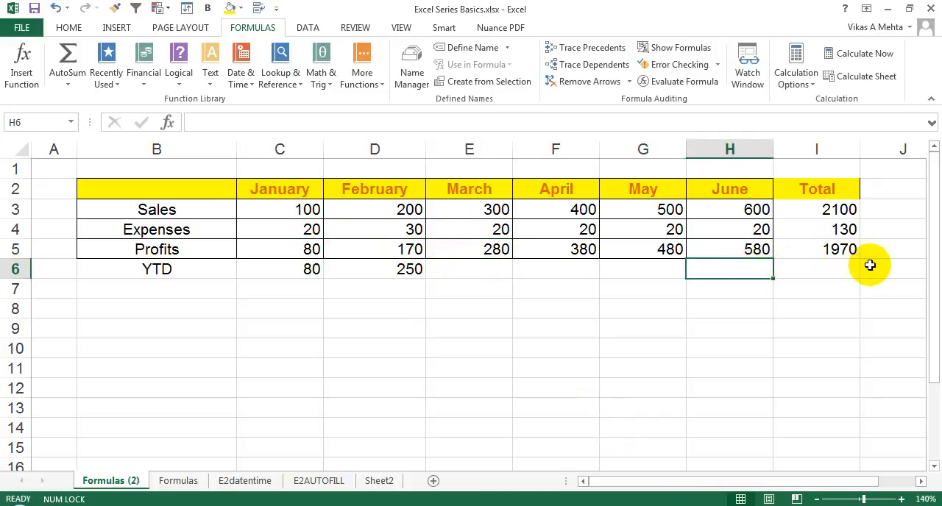
{"action": "left_click_drag", "start_coordinate": [308, 249], "coordinate": [665, 255]}
{"action": "left_click", "coordinate": [459, 264]}
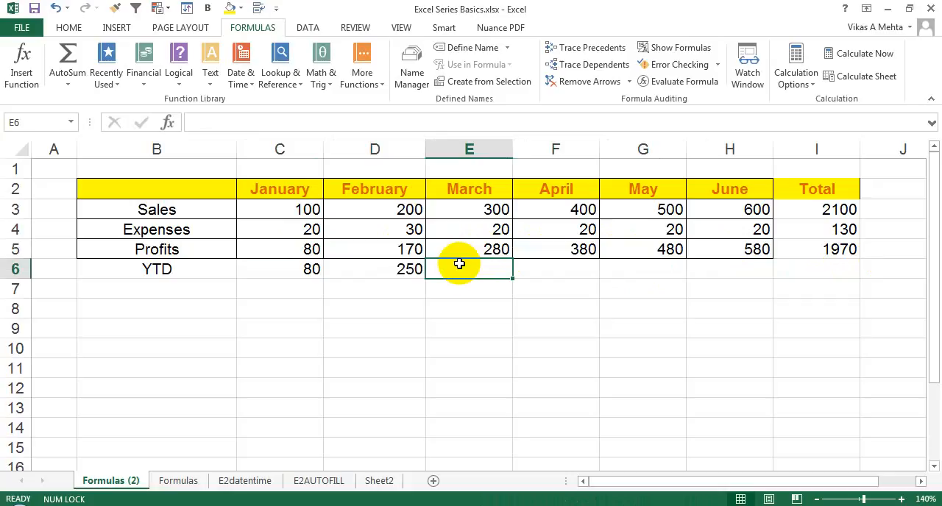
Replace February's YTD formula in D6 with =C6+D5, adding January's YTD to the February profit
{"action": "left_click", "coordinate": [405, 270]}
{"action": "key", "text": "Delete"}
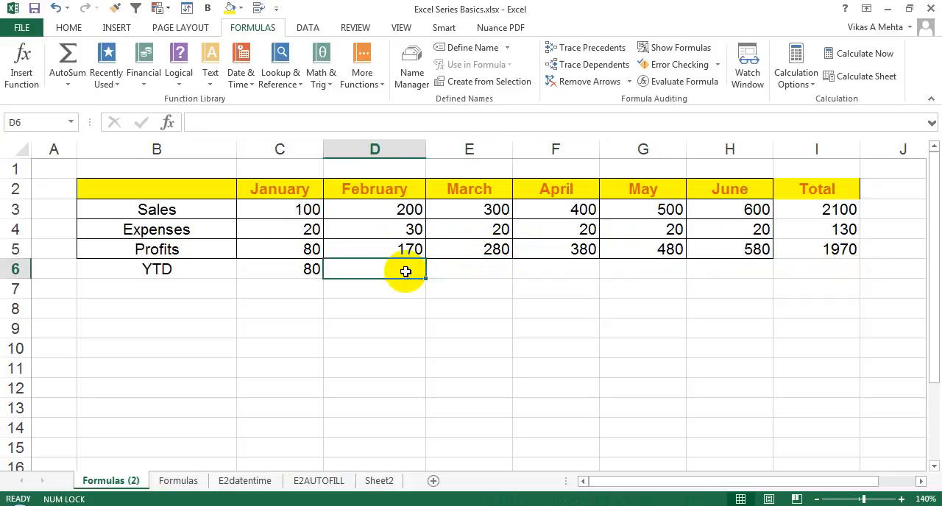
{"action": "type", "text": "="}
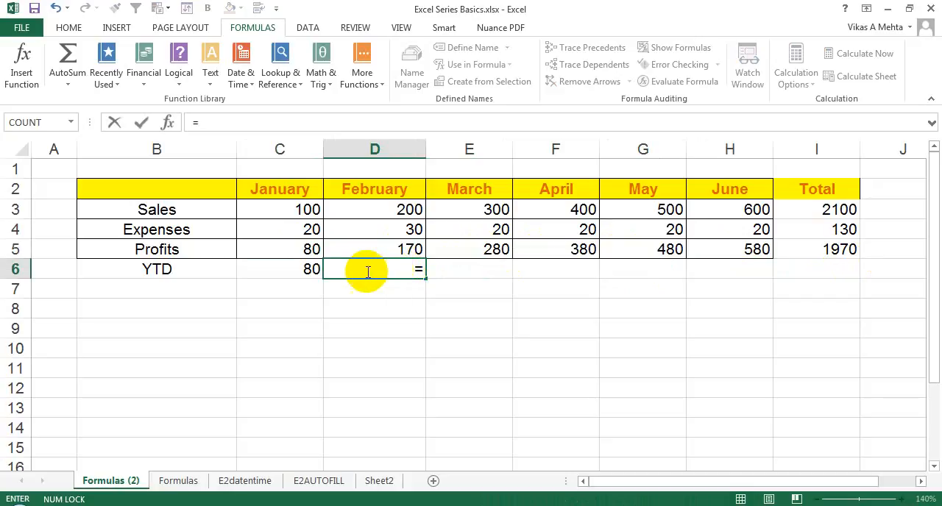
{"action": "left_click", "coordinate": [307, 267]}
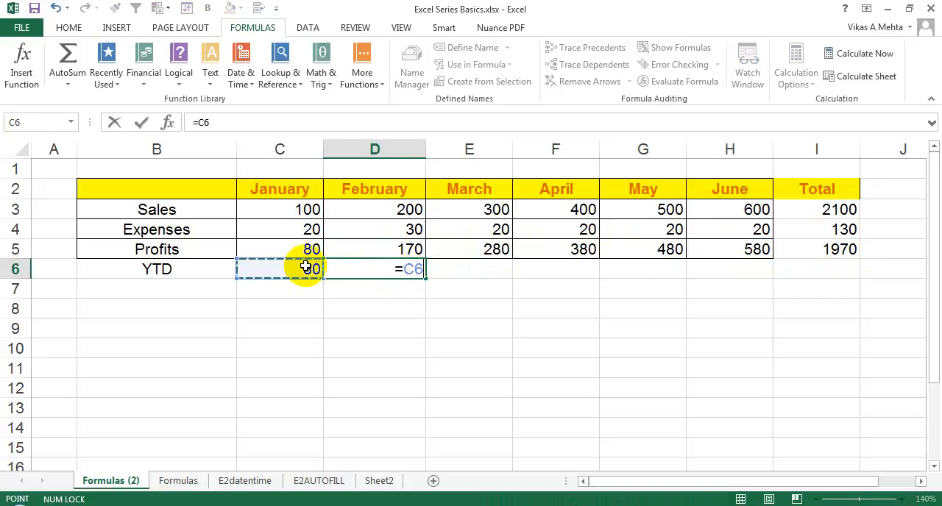
{"action": "type", "text": "+"}
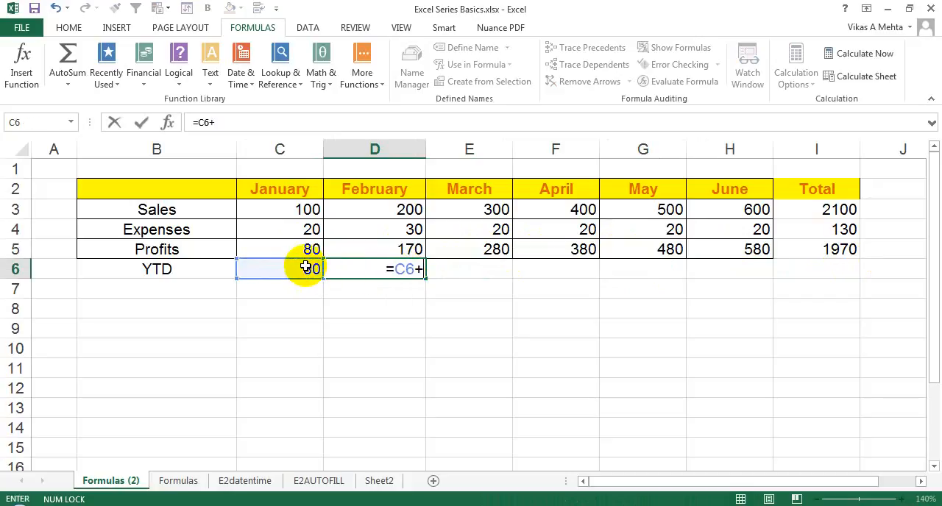
{"action": "left_click", "coordinate": [369, 249]}
{"action": "key", "text": "Return"}
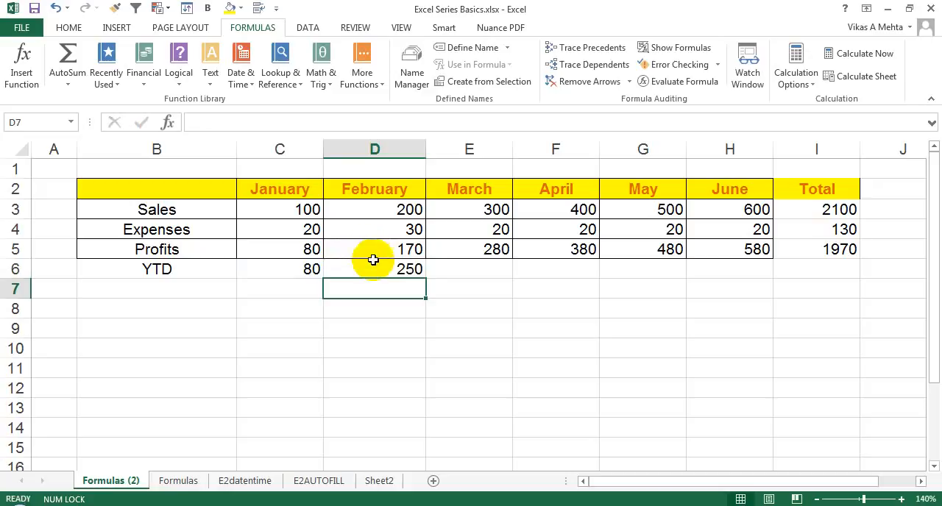
{"action": "left_click", "coordinate": [375, 272]}
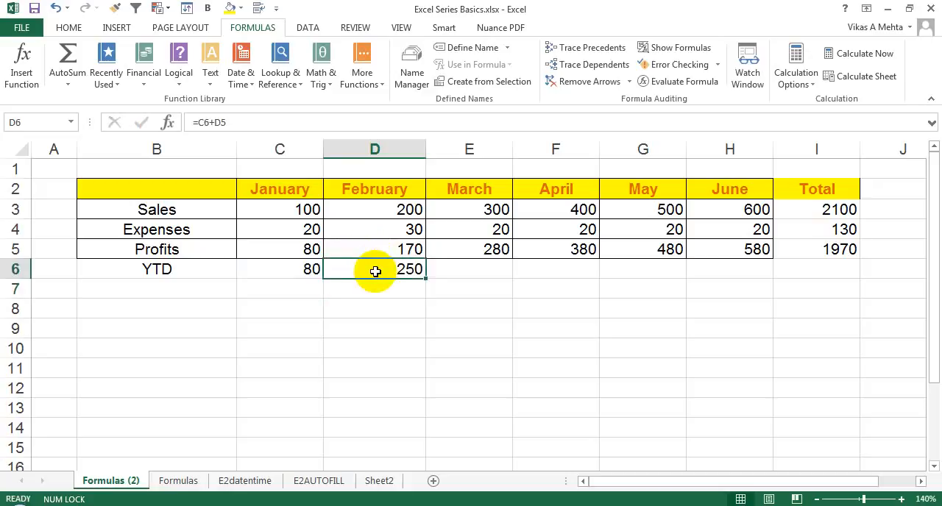
Calculate March's YTD profit in E6 by adding the three monthly profits with =E5+D5+C5
{"action": "left_click", "coordinate": [480, 271]}
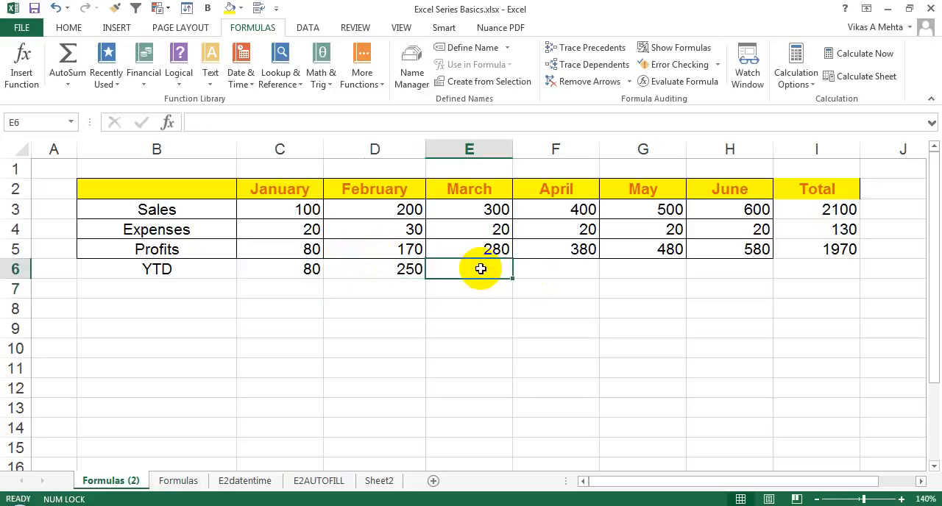
{"action": "type", "text": "="}
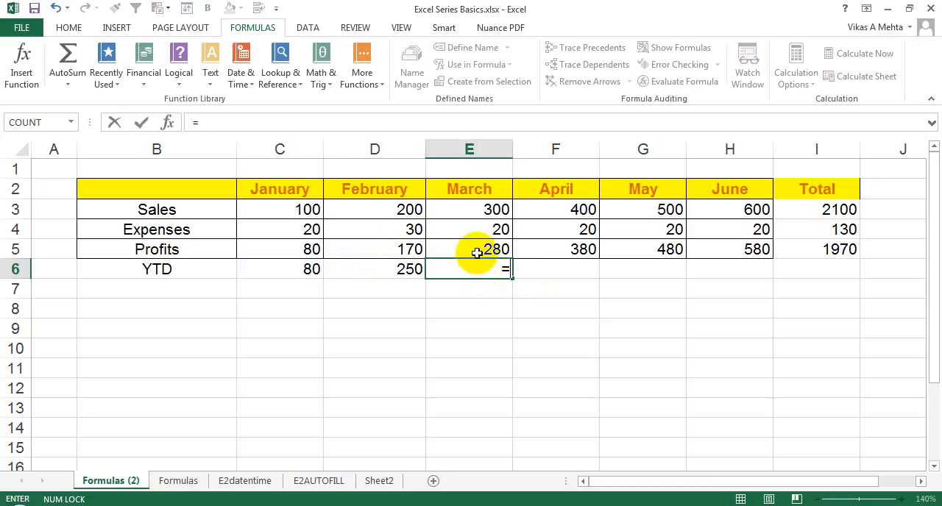
{"action": "left_click", "coordinate": [477, 251]}
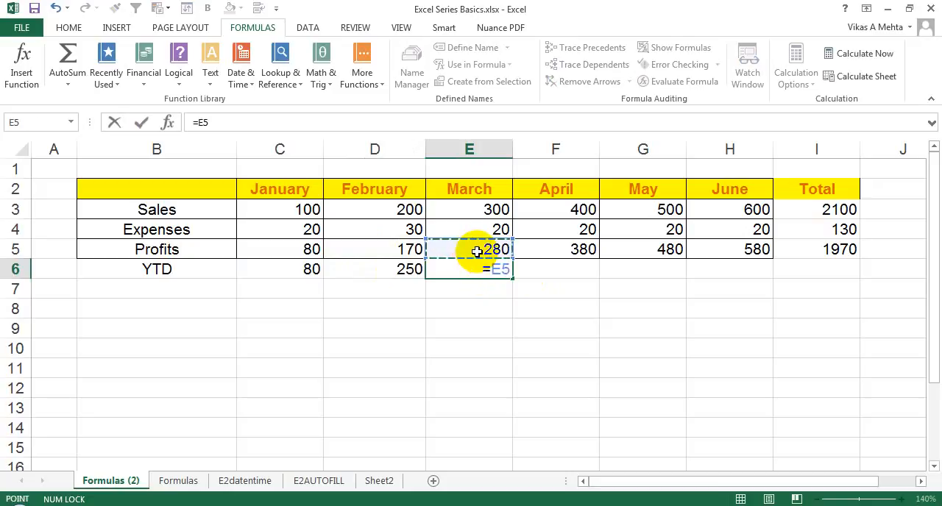
{"action": "type", "text": "+"}
{"action": "left_click", "coordinate": [397, 250]}
{"action": "type", "text": "+"}
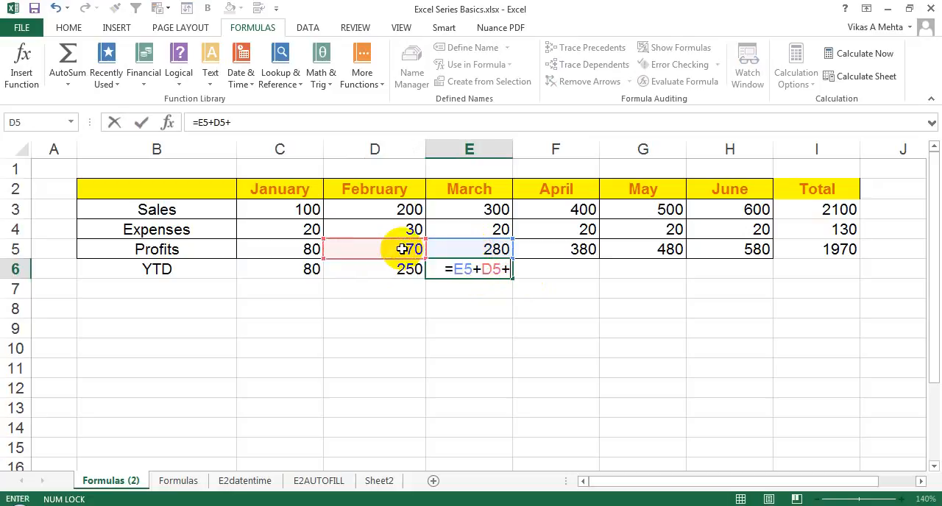
{"action": "left_click", "coordinate": [301, 246]}
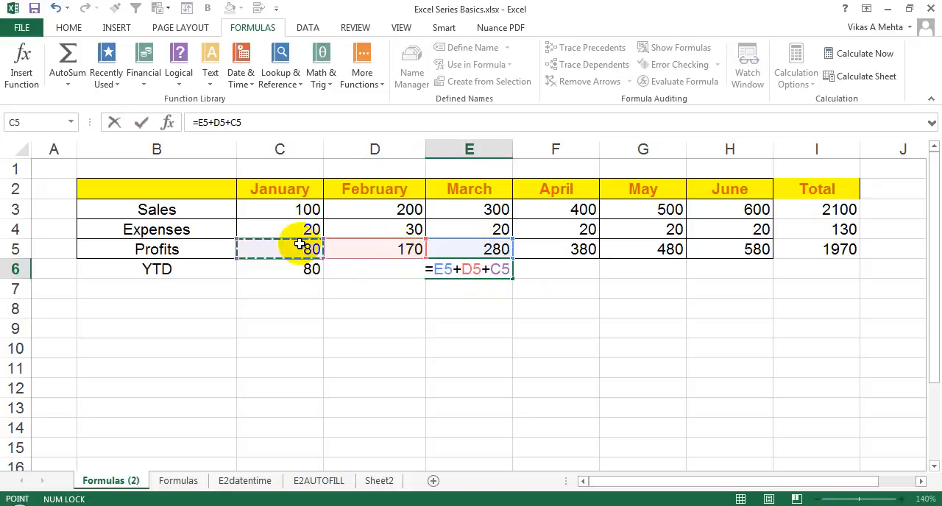
{"action": "key", "text": "Return"}
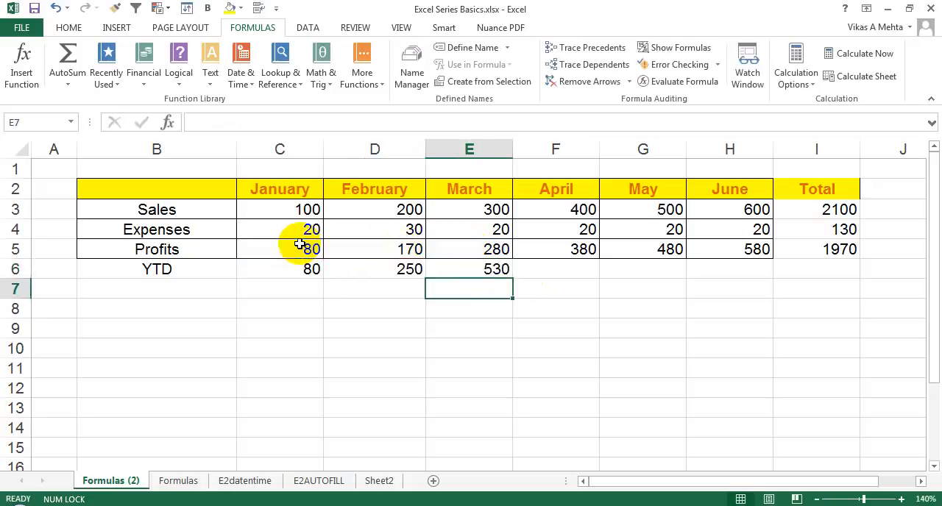
Replace March's YTD formula in E6 with =E5+D6, adding the March profit to February's YTD
{"action": "left_click", "coordinate": [473, 268]}
{"action": "key", "text": "Delete"}
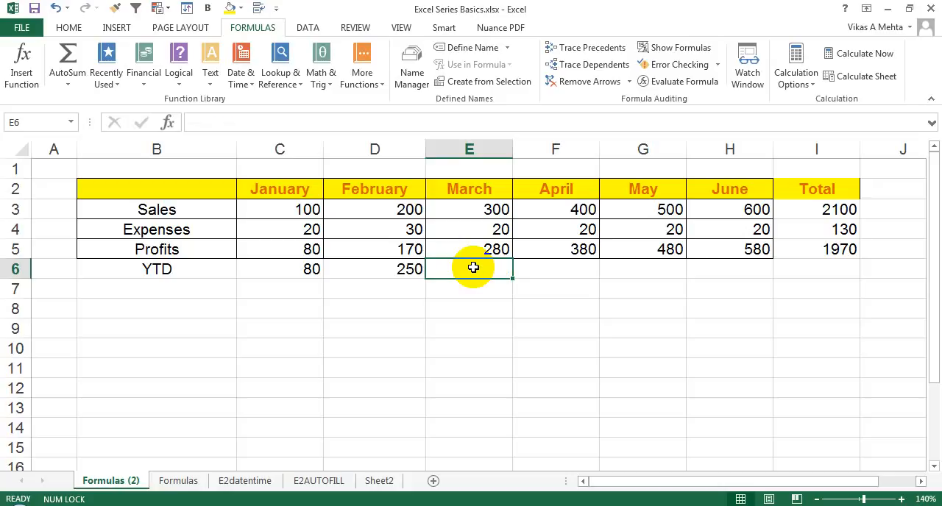
{"action": "type", "text": "="}
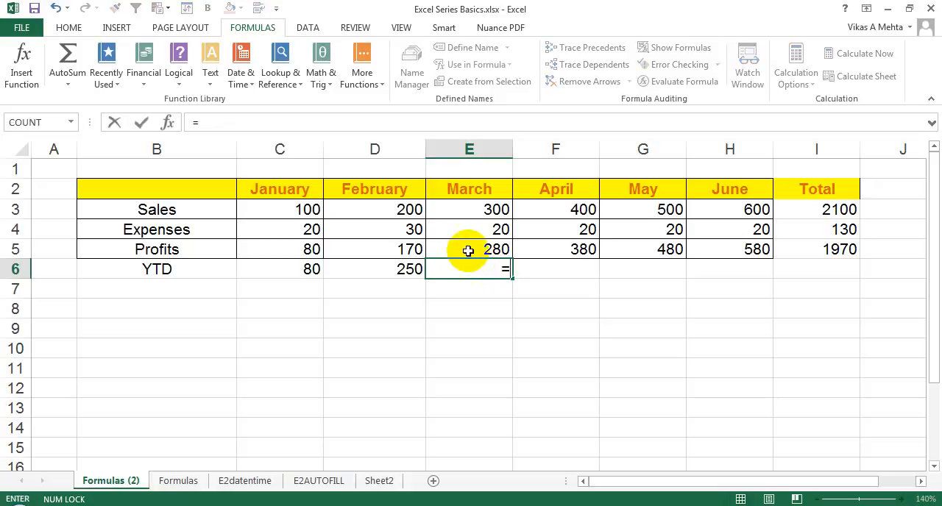
{"action": "left_click", "coordinate": [466, 249]}
{"action": "type", "text": "+"}
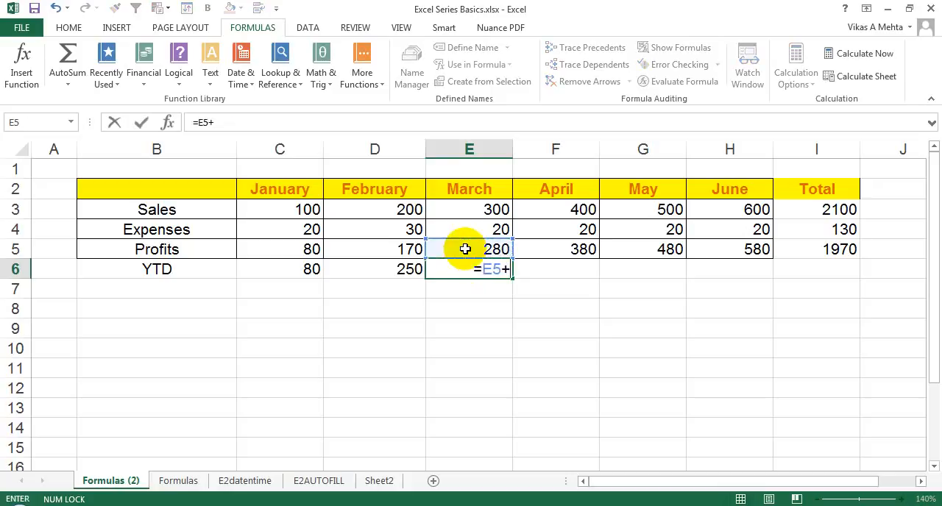
{"action": "left_click", "coordinate": [412, 267]}
{"action": "key", "text": "Return"}
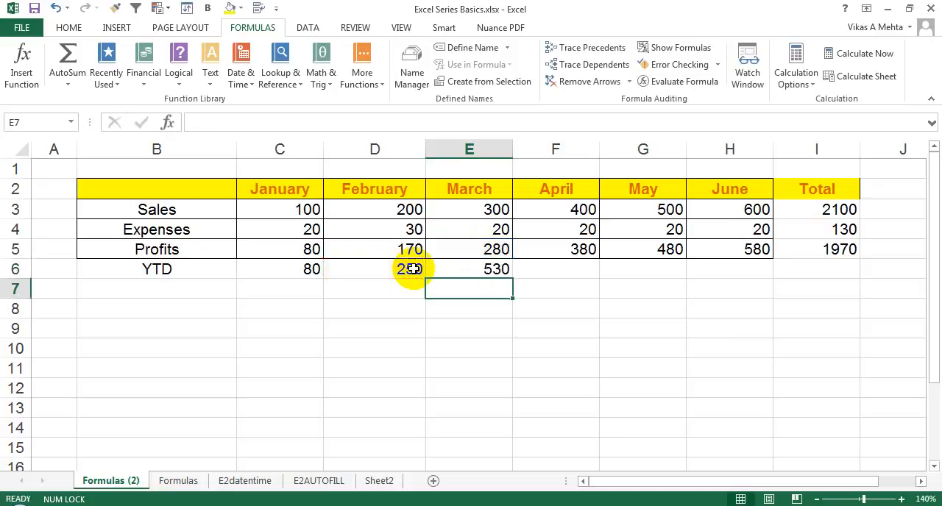
{"action": "left_click", "coordinate": [478, 269]}
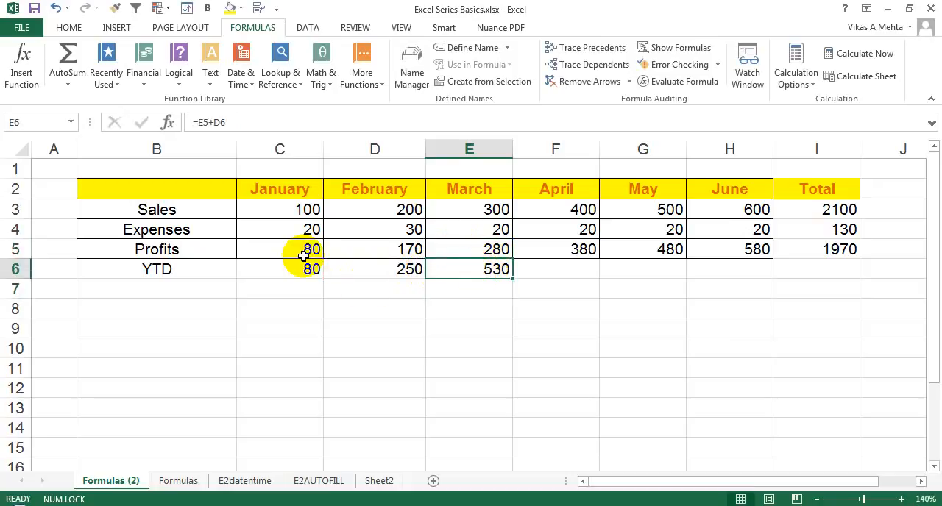
Fill the March YTD formula from E6 across the April, May and June cells to H6
{"action": "left_click", "coordinate": [380, 270]}
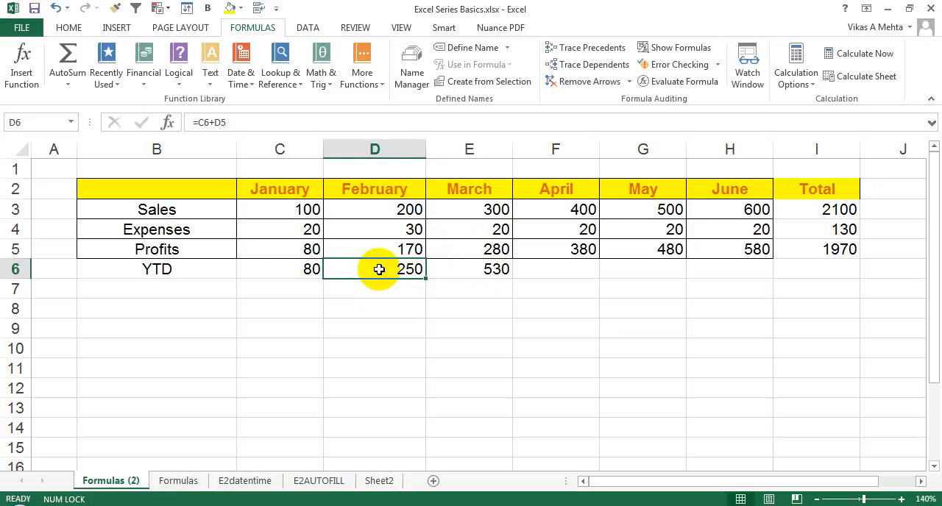
{"action": "left_click", "coordinate": [436, 258]}
{"action": "left_click", "coordinate": [407, 271]}
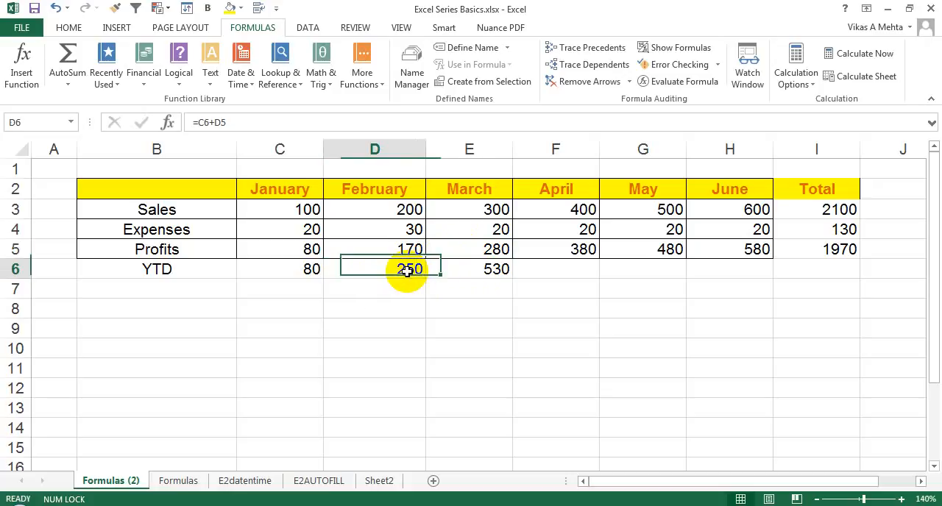
{"action": "left_click", "coordinate": [460, 272]}
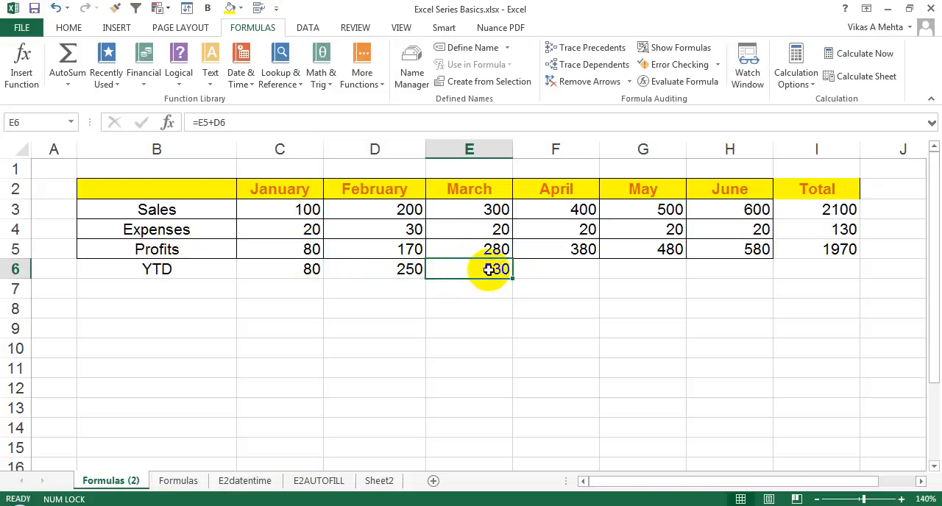
{"action": "left_click_drag", "start_coordinate": [513, 277], "coordinate": [641, 269]}
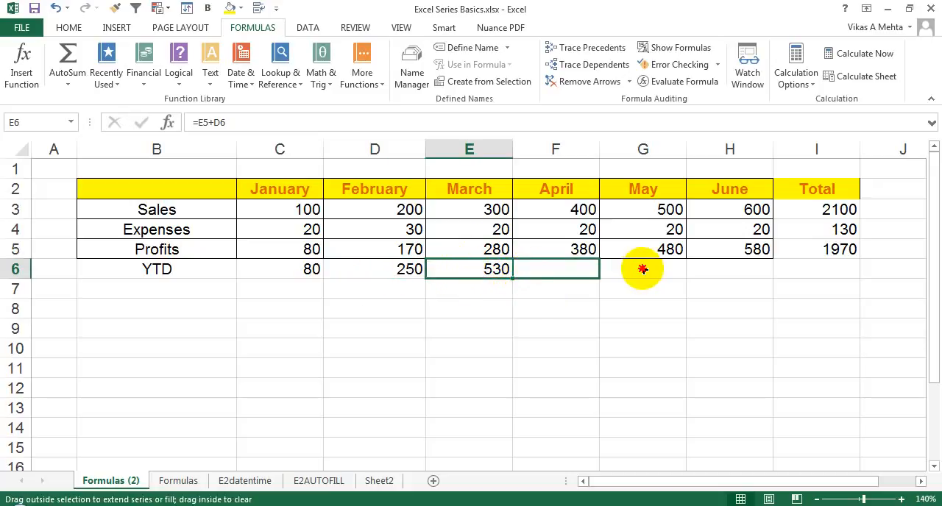
{"action": "left_click_drag", "start_coordinate": [644, 270], "coordinate": [755, 275]}
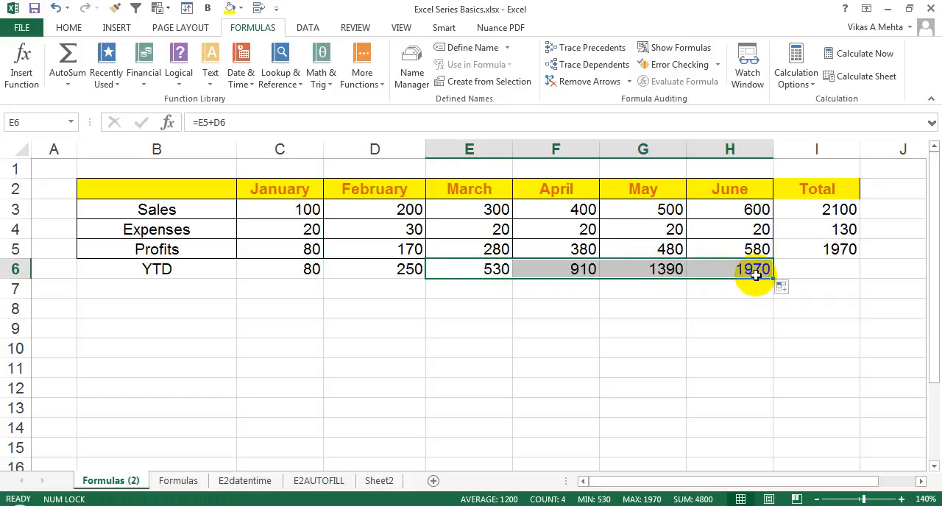
Compare June's YTD in H6 with the total profit in I5, and review the January and February YTD formulas
{"action": "left_click", "coordinate": [753, 274]}
{"action": "left_click", "coordinate": [815, 247]}
{"action": "left_click", "coordinate": [754, 271]}
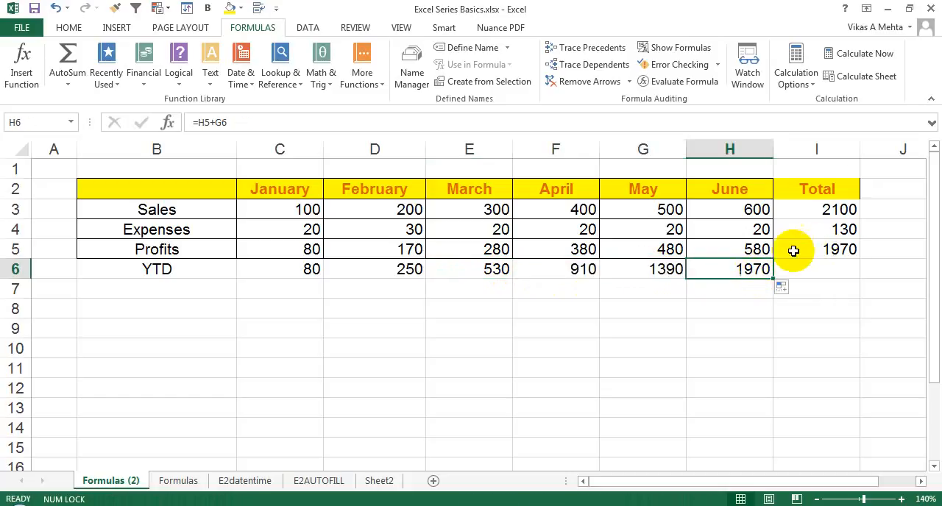
{"action": "left_click", "coordinate": [818, 244]}
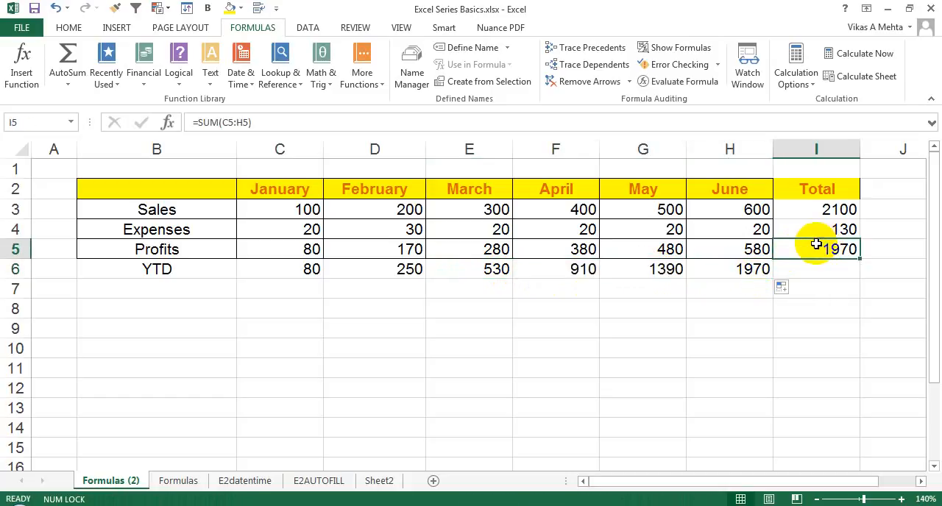
{"action": "left_click", "coordinate": [312, 270]}
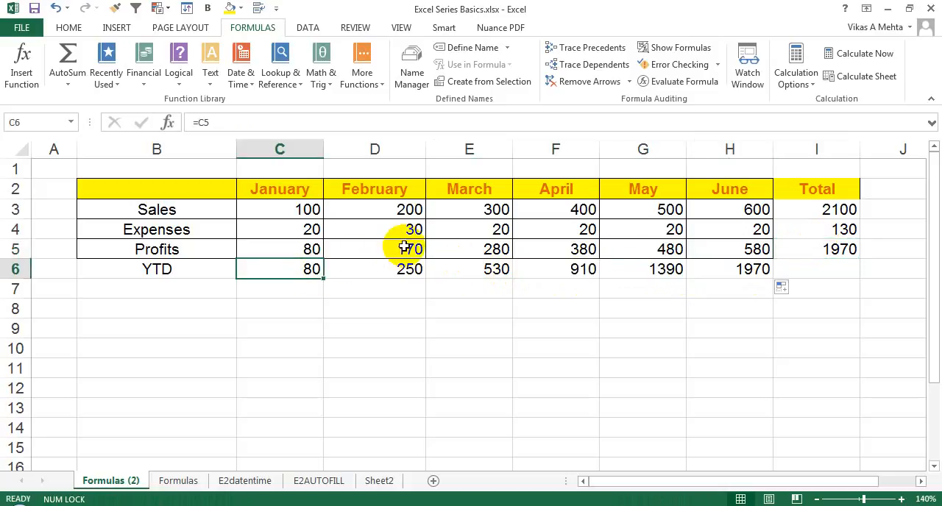
{"action": "left_click", "coordinate": [404, 247]}
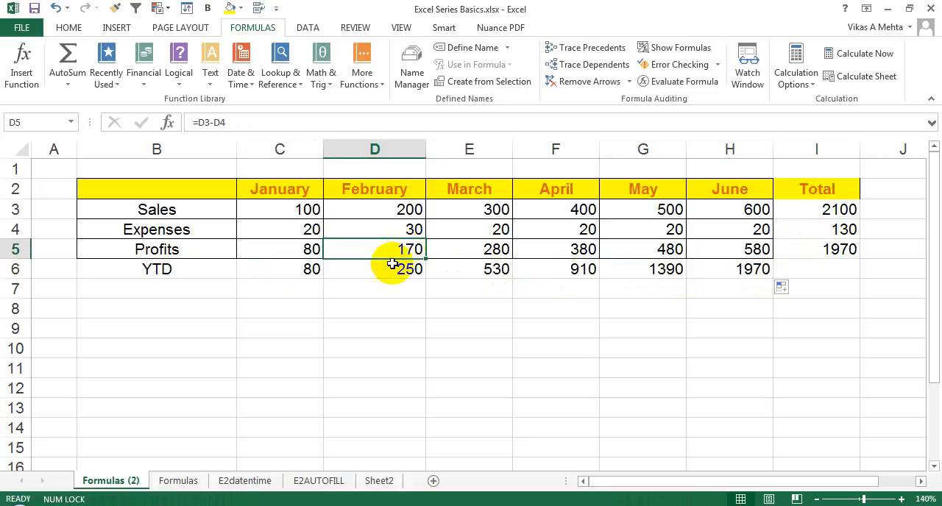
{"action": "left_click", "coordinate": [388, 271]}
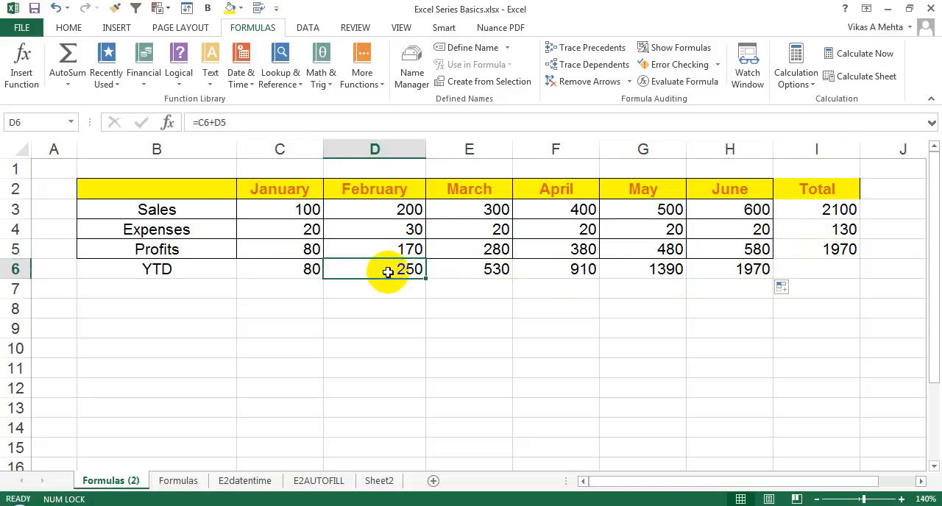